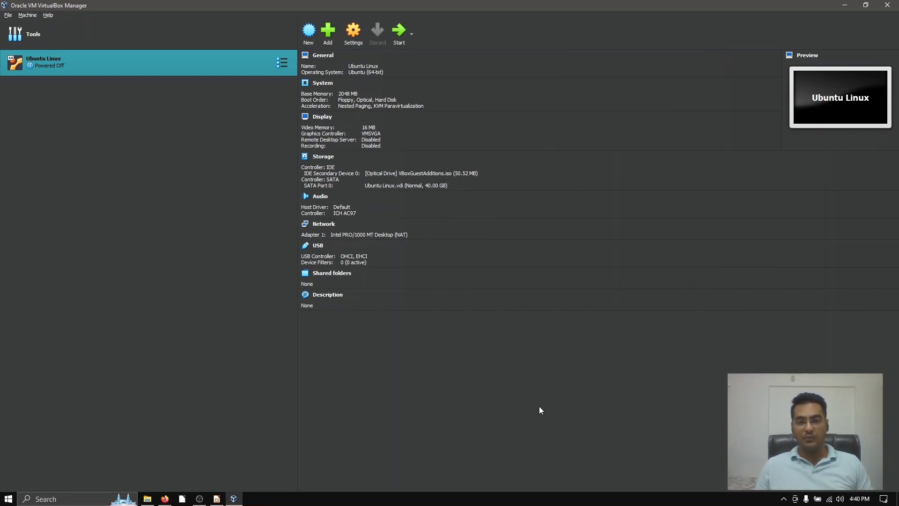
Step: Browse to the Downloads folder on Storage Drive (D:) in File Explorer, show large icons and locate the MSEdge.Win10.VirtualBox zip archive
key("super+e")
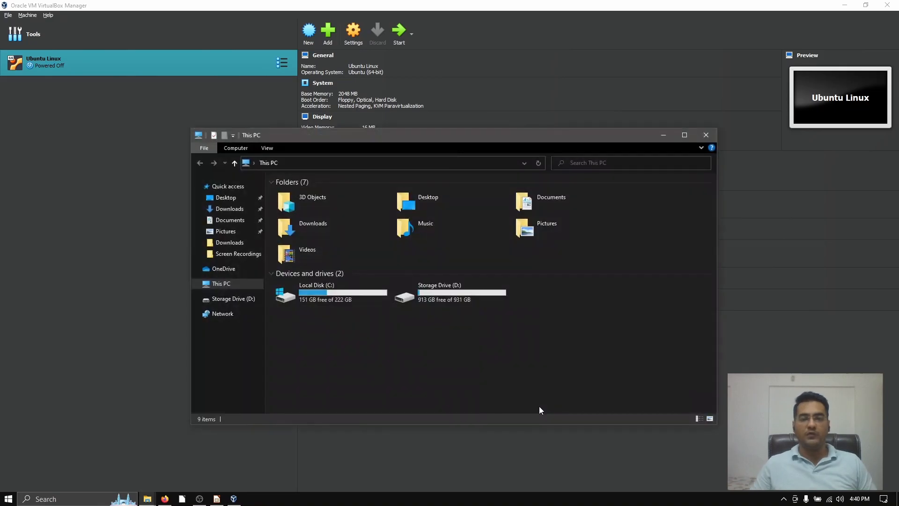
double_click(436, 293)
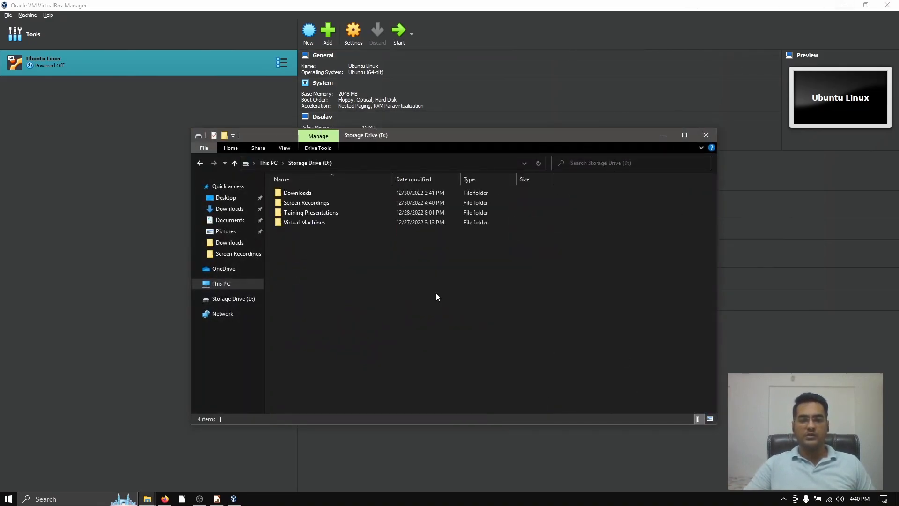
double_click(314, 192)
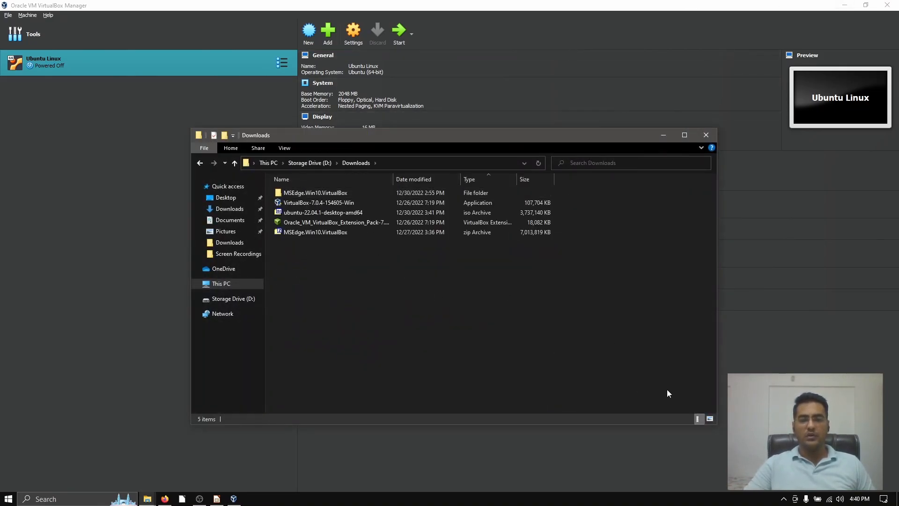
left_click(709, 419)
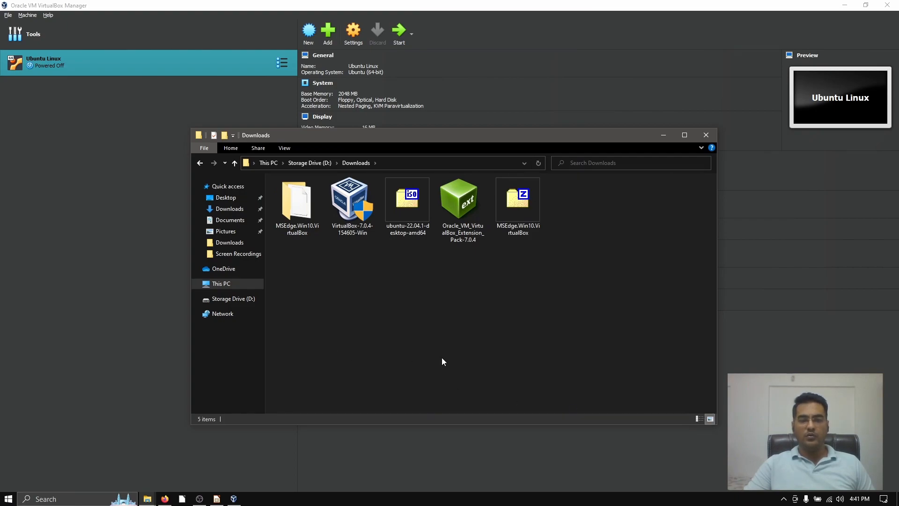
left_click(510, 234)
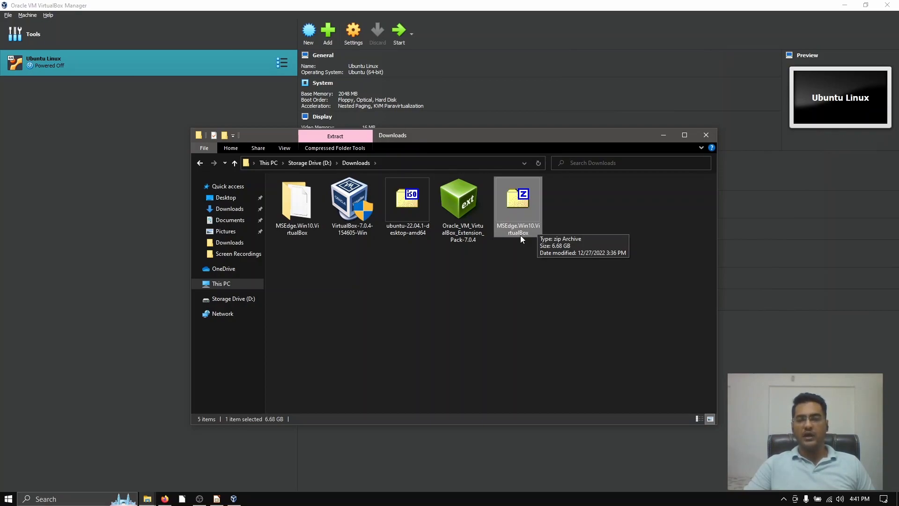
left_click(529, 310)
Step: Open the extracted MSEdge.Win10.VirtualBox folder and examine the full type and size of the MSEdge - Win10 file
left_click(285, 211)
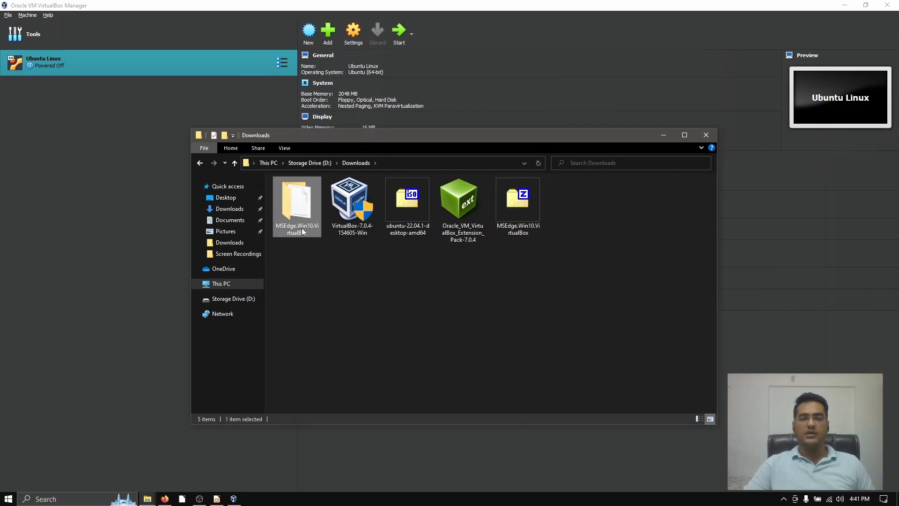
double_click(297, 206)
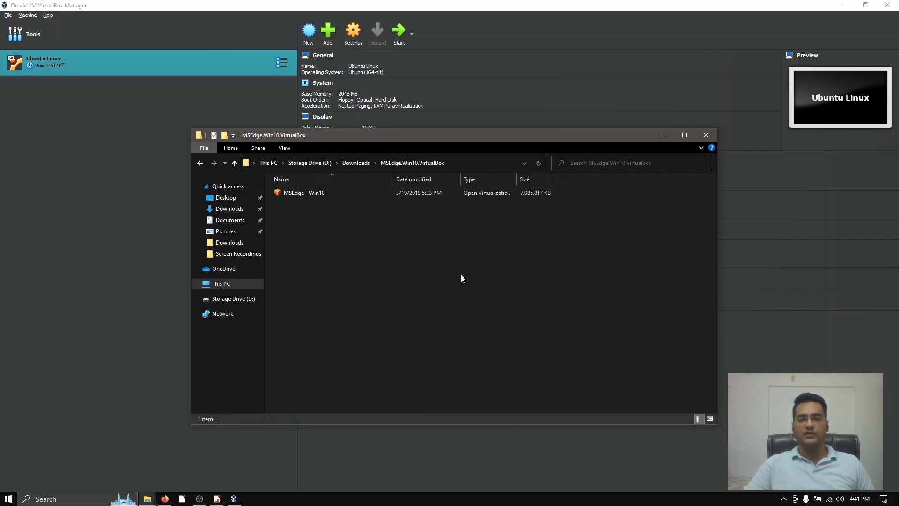
double_click(518, 175)
left_click(300, 195)
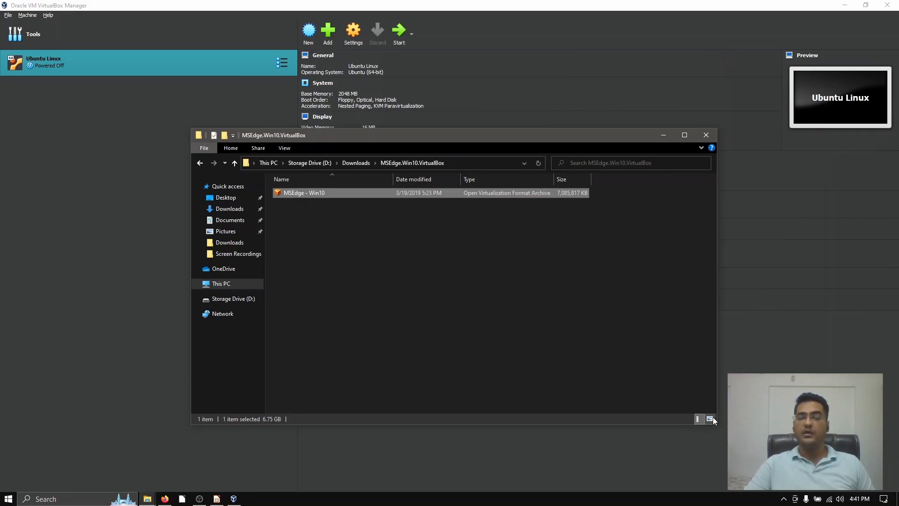
left_click(531, 236)
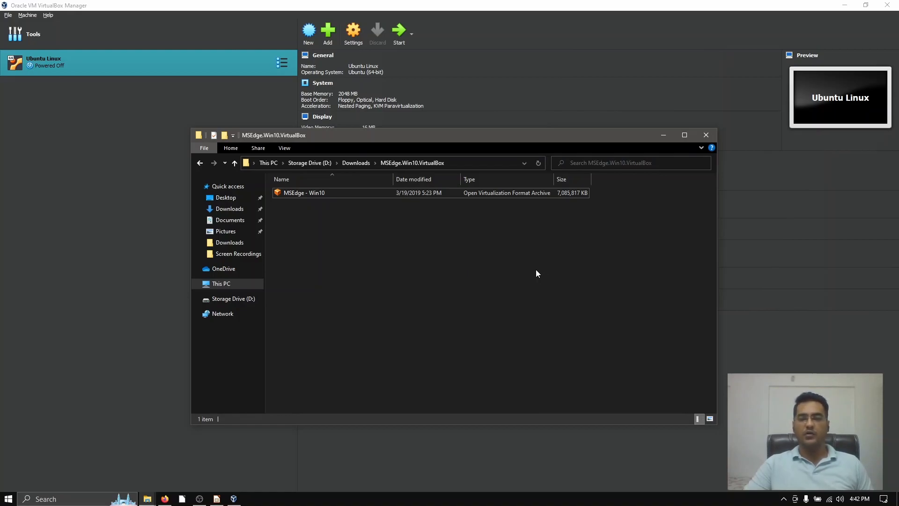
Step: Begin an appliance import in VirtualBox Manager, using MSEdge - Win10.ova from D:\Downloads\MSEdge.Win10.VirtualBox as the source, and proceed to the appliance settings
left_click(132, 219)
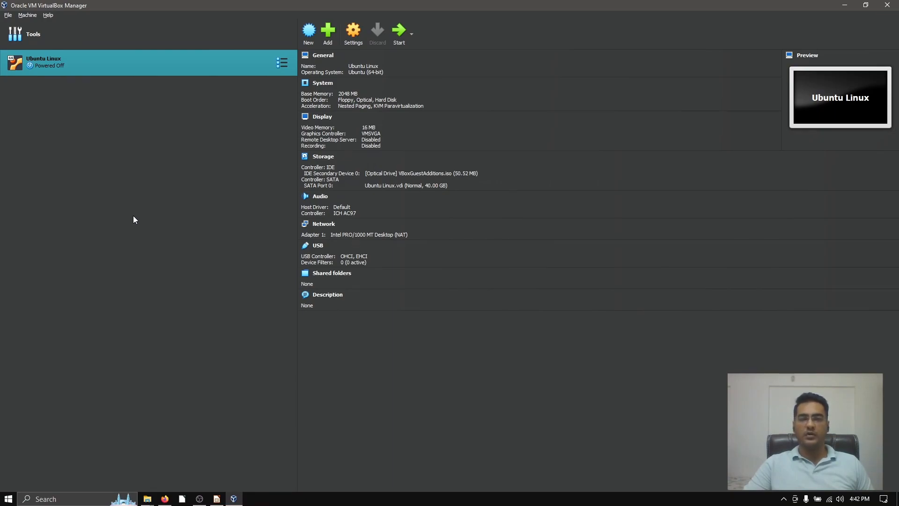
left_click(8, 16)
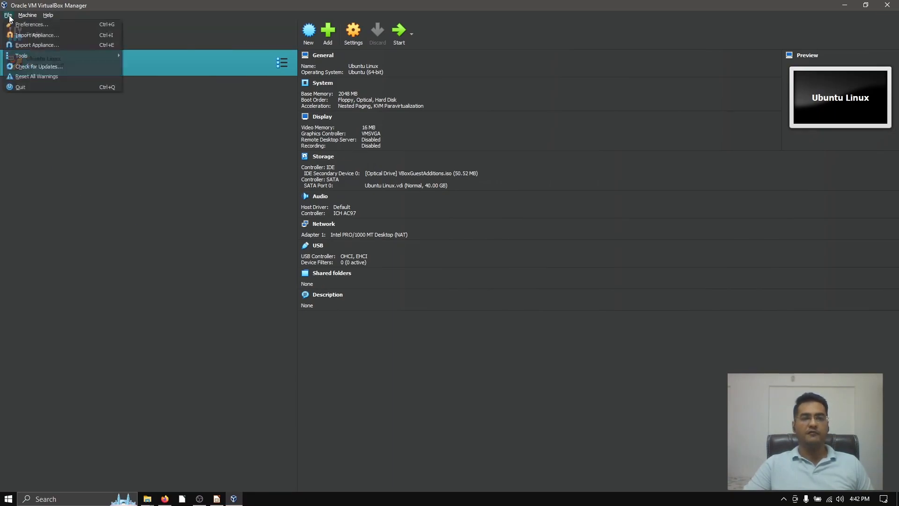
left_click(51, 38)
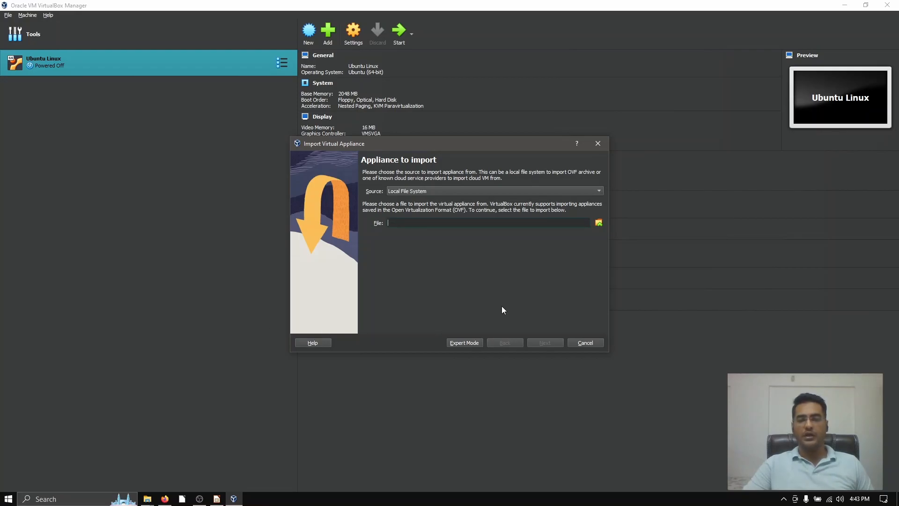
left_click(598, 222)
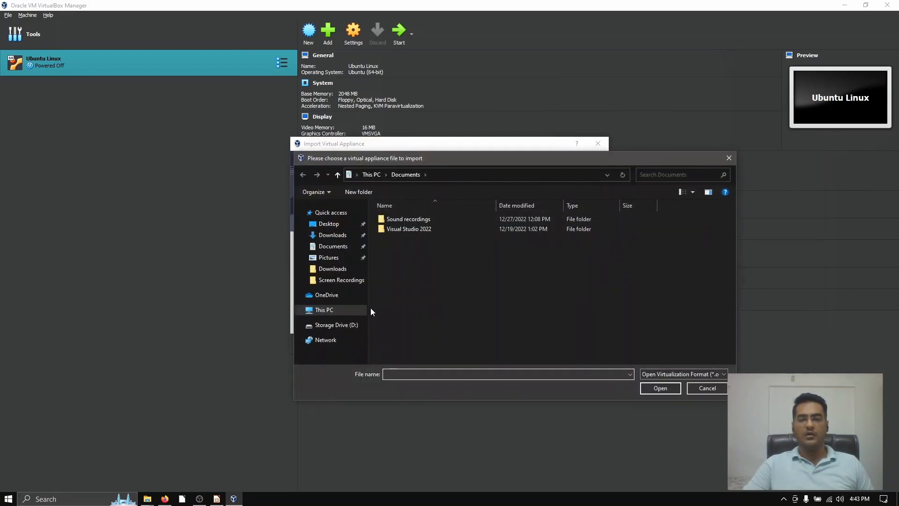
left_click(326, 326)
double_click(416, 220)
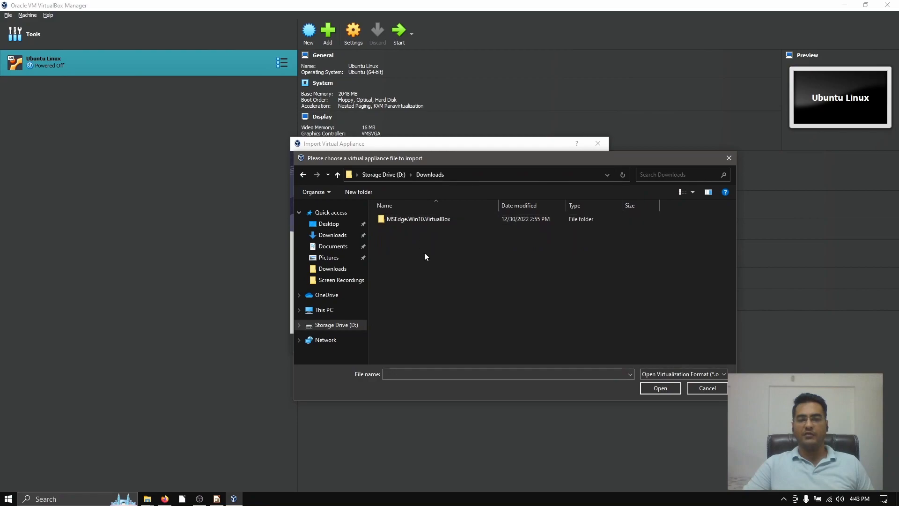
double_click(432, 220)
left_click(419, 223)
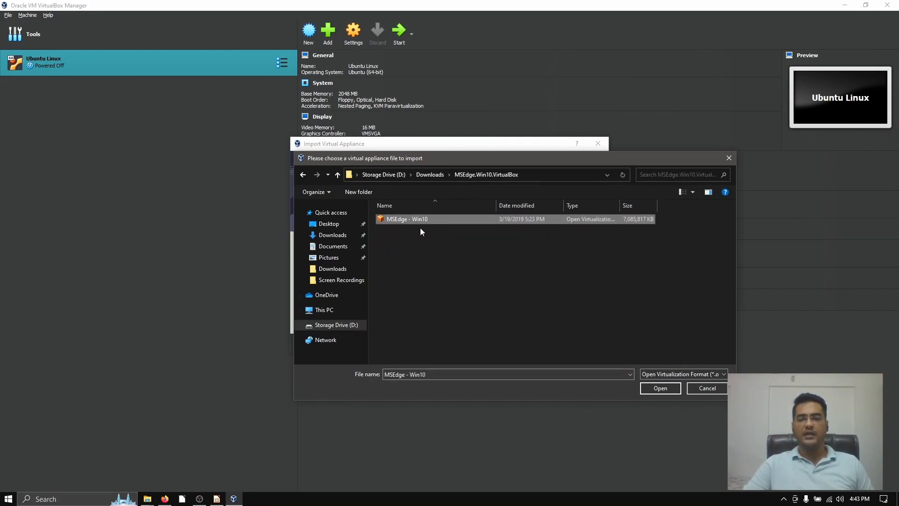
left_click(670, 389)
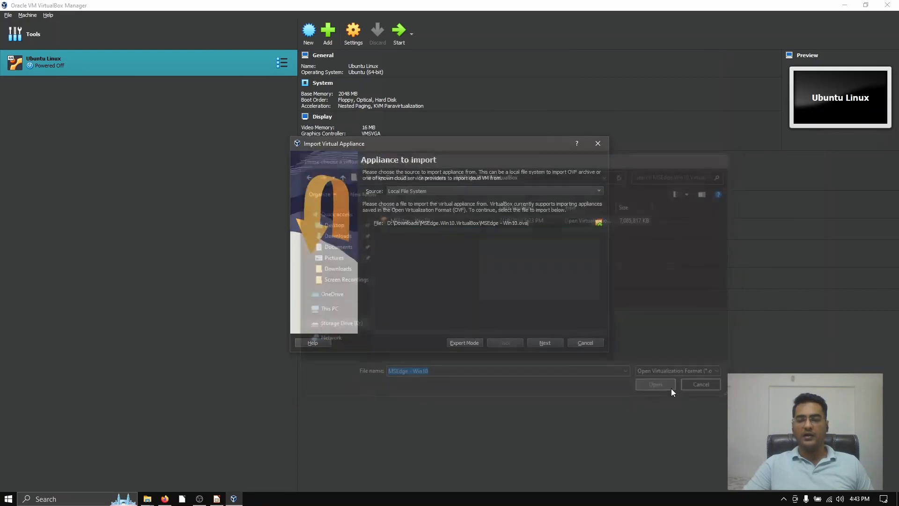
left_click(545, 343)
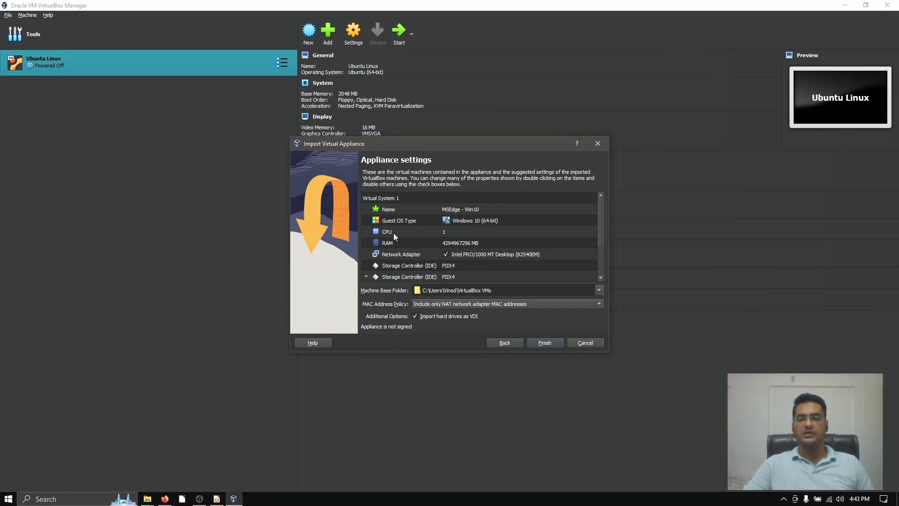
Step: Set the appliance's RAM to 2048 MB, review the remaining appliance settings and run the import
left_click(462, 244)
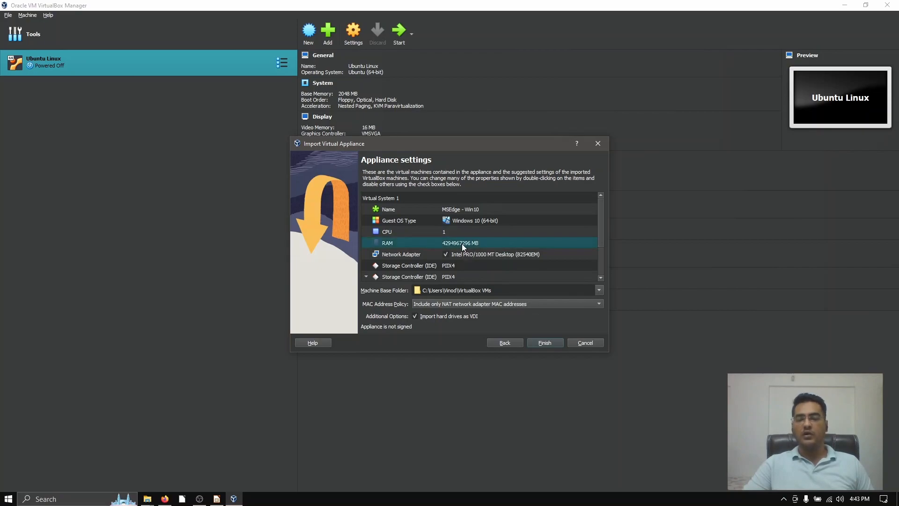
double_click(462, 243)
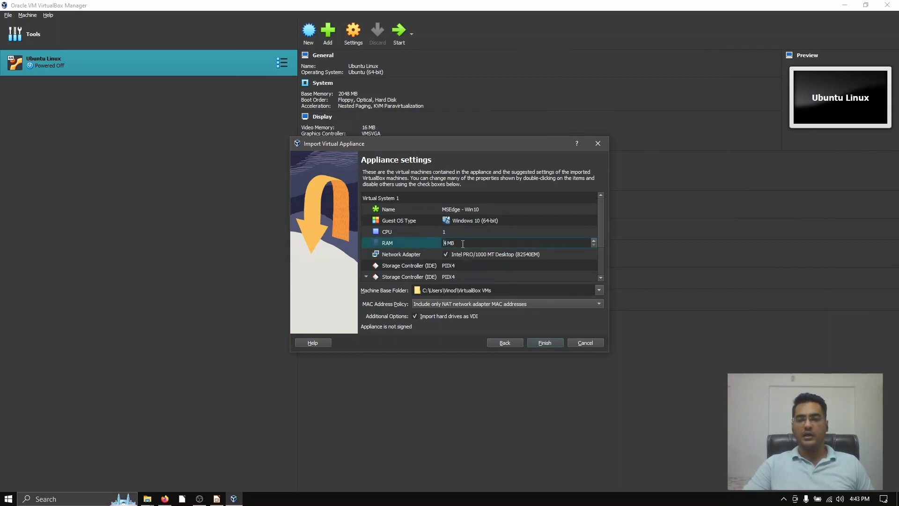
type("2048")
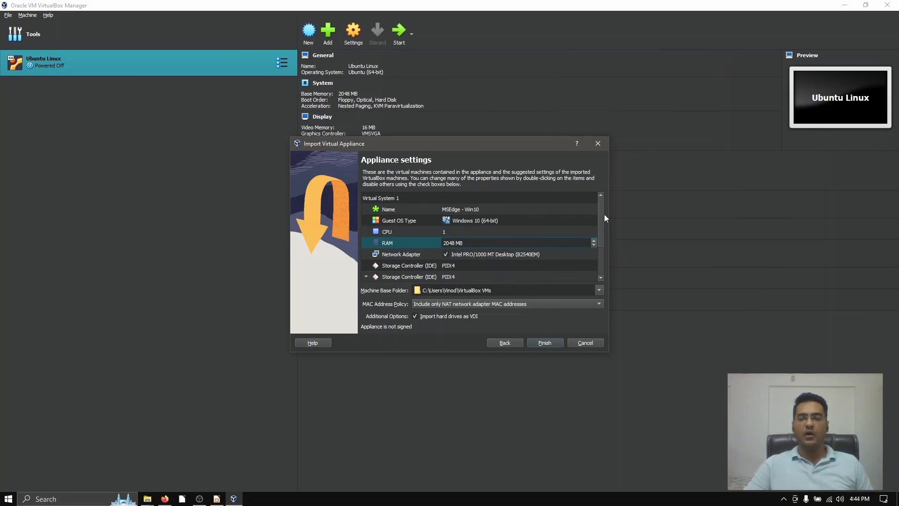
left_click_drag(601, 203, 606, 228)
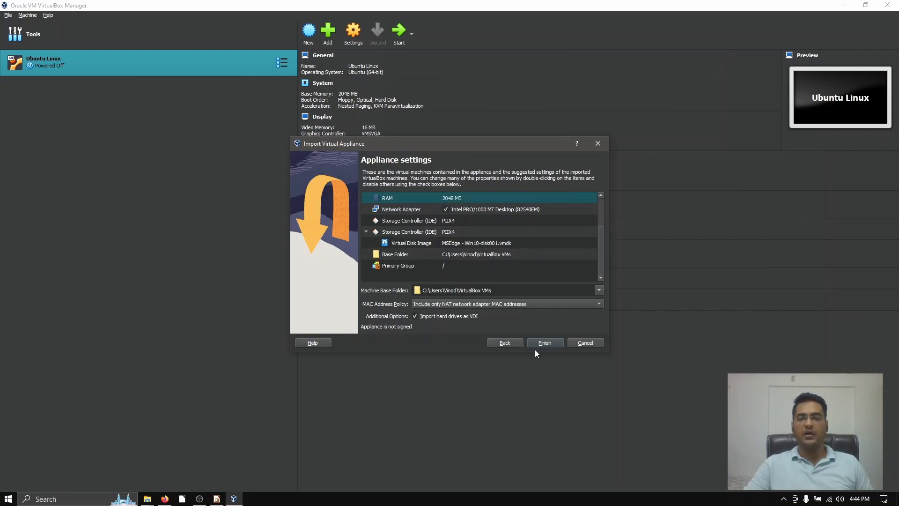
left_click(544, 343)
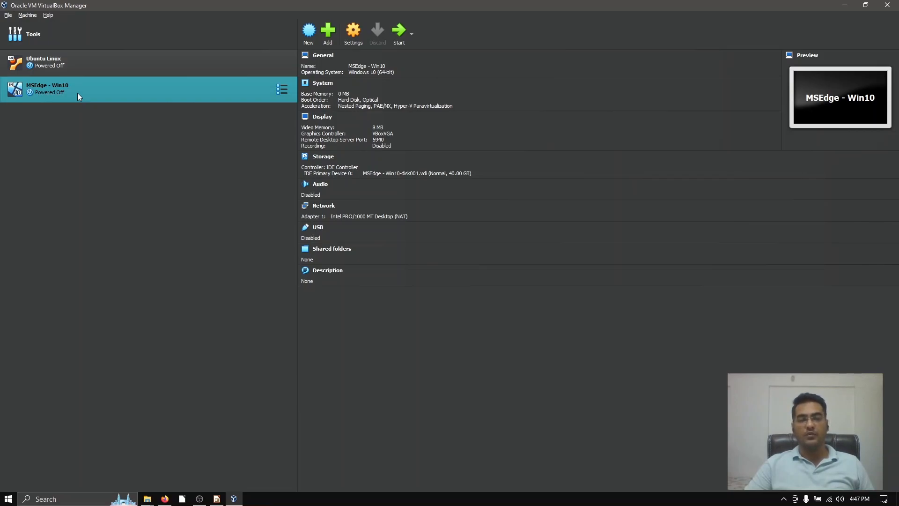
Step: In the MSEdge - Win10 display settings, set the video memory to 32 MB and the graphics controller to VBoxSVGA
left_click(358, 39)
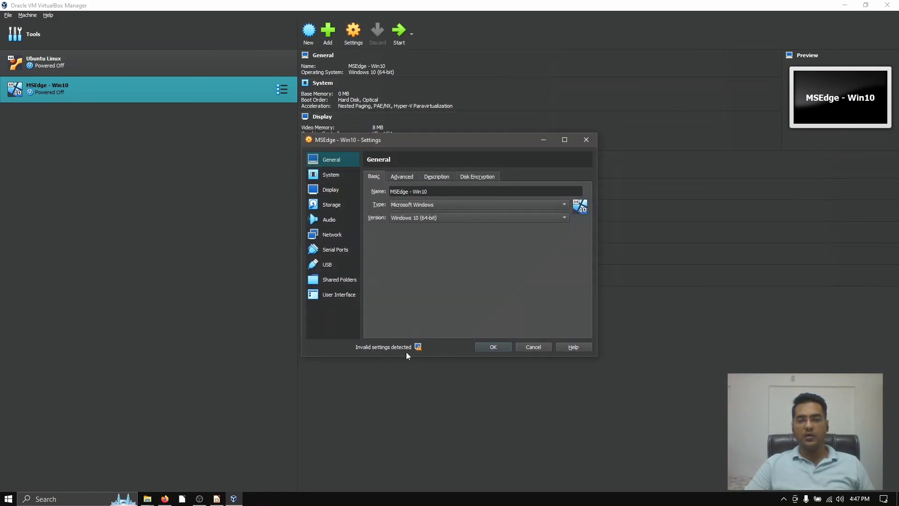
mouse_move(417, 349)
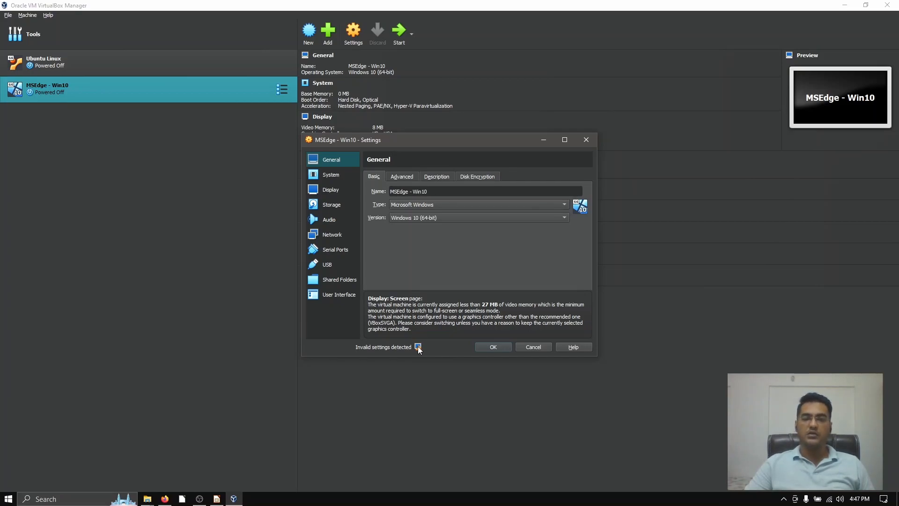
left_click(346, 190)
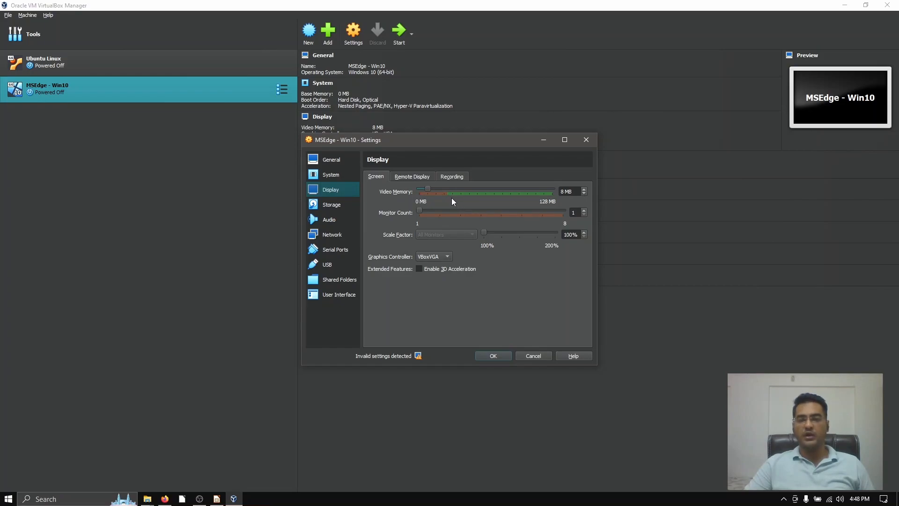
left_click_drag(428, 190, 442, 199)
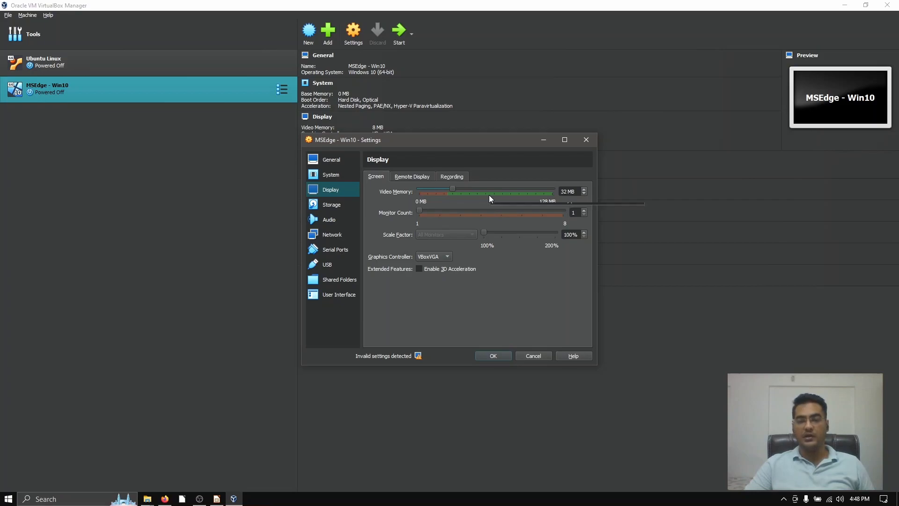
left_click(443, 258)
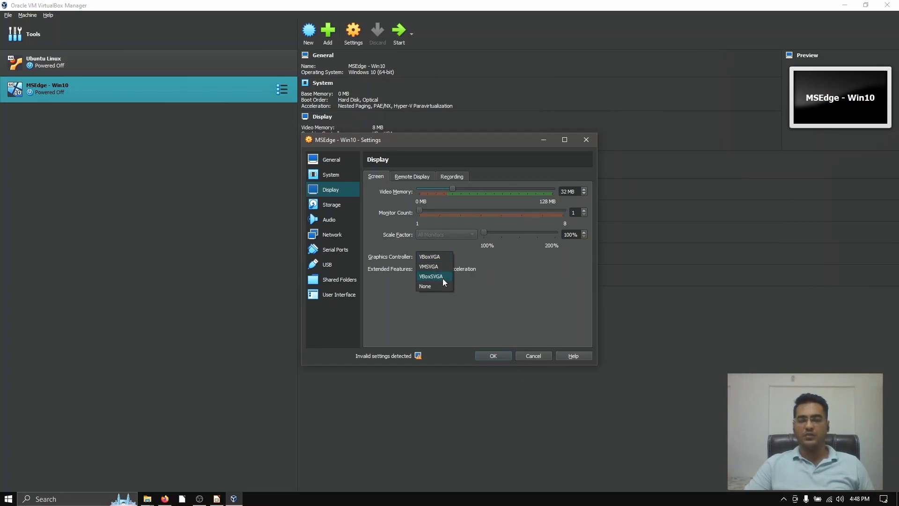
left_click(443, 278)
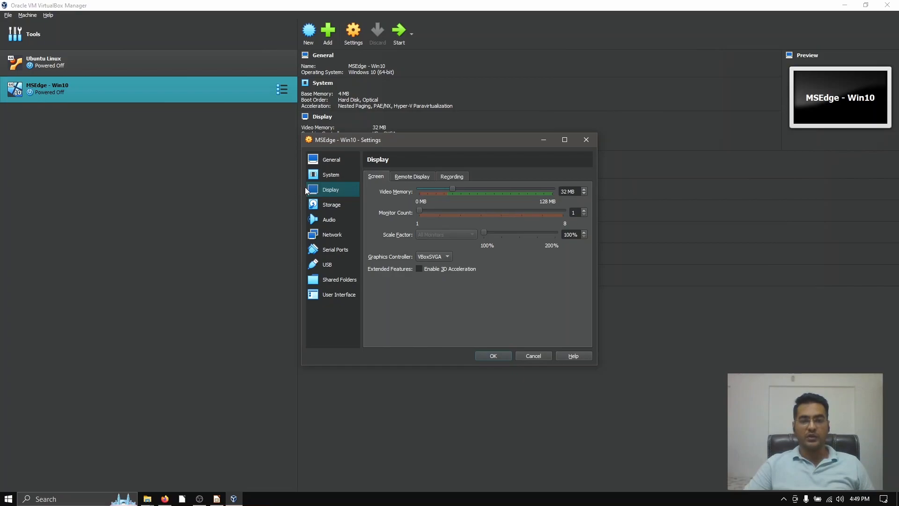
Step: Set the virtual machine's base memory to 2048 MB, check the processor settings and apply the changes
left_click(330, 162)
left_click(382, 177)
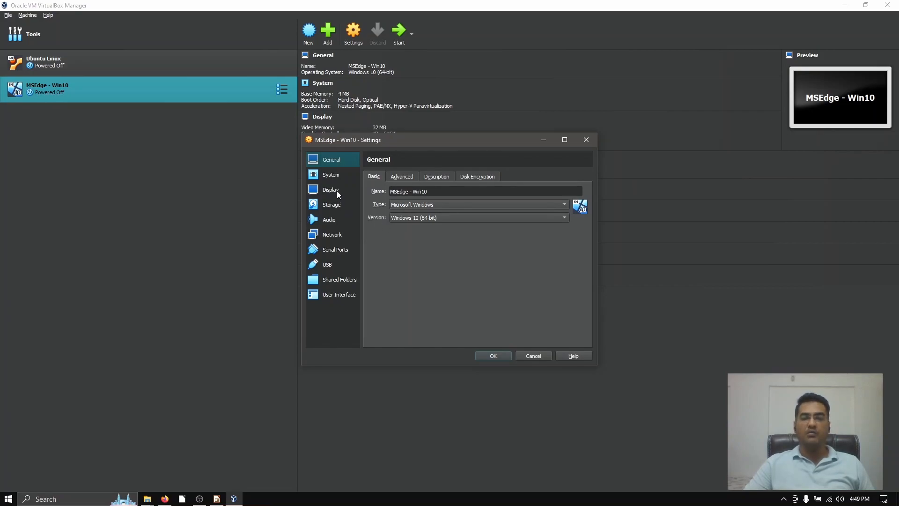
left_click(337, 176)
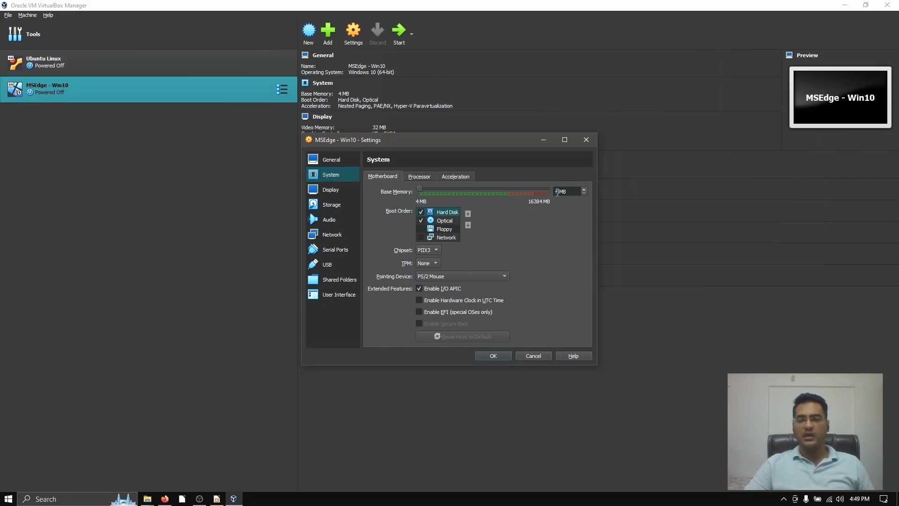
type("2048")
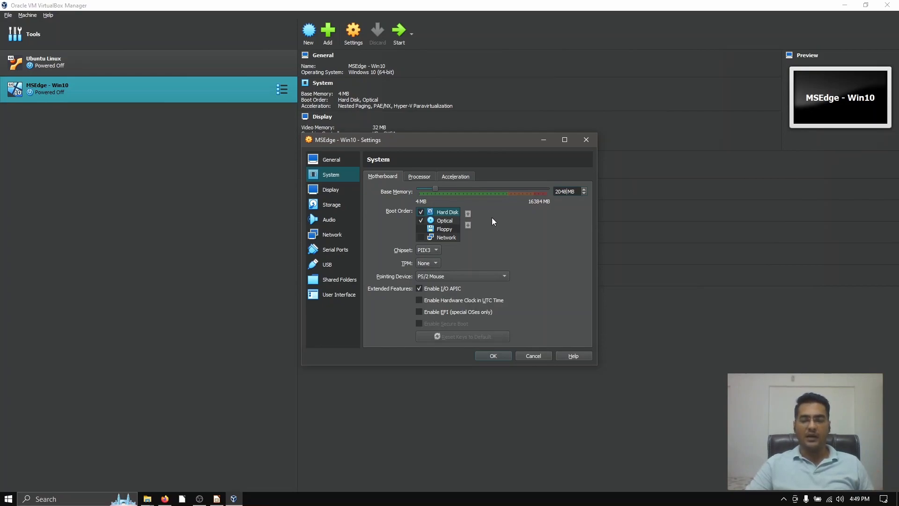
left_click(414, 178)
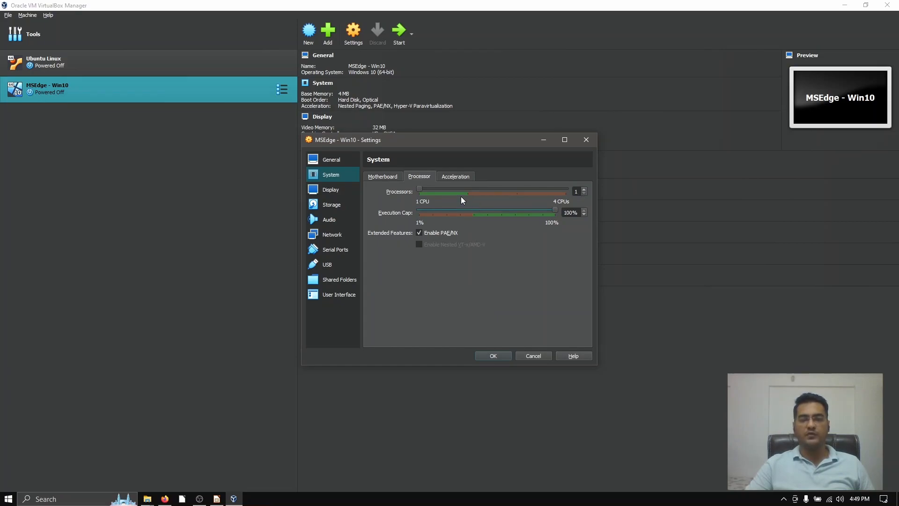
left_click(492, 357)
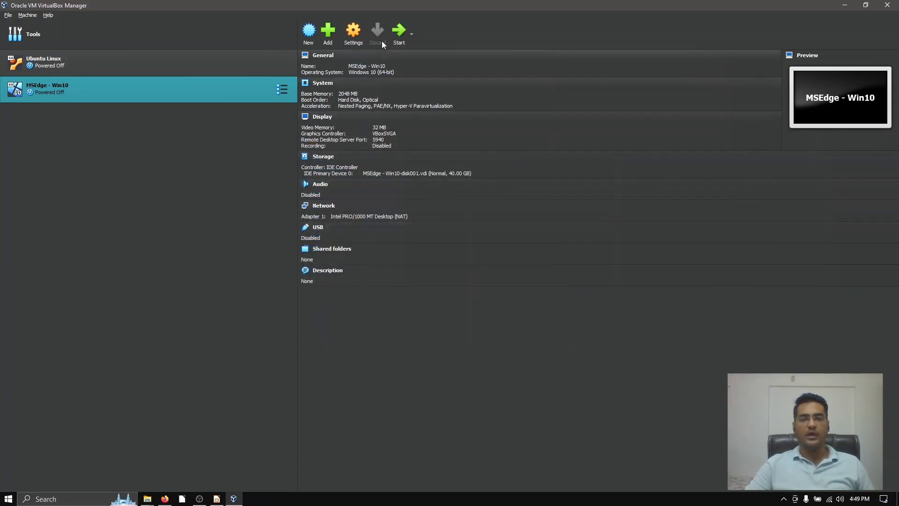
Step: Start the MSEdge - Win10 virtual machine and switch to Firefox to view the Microsoft Edge virtual machines download page
left_click(399, 31)
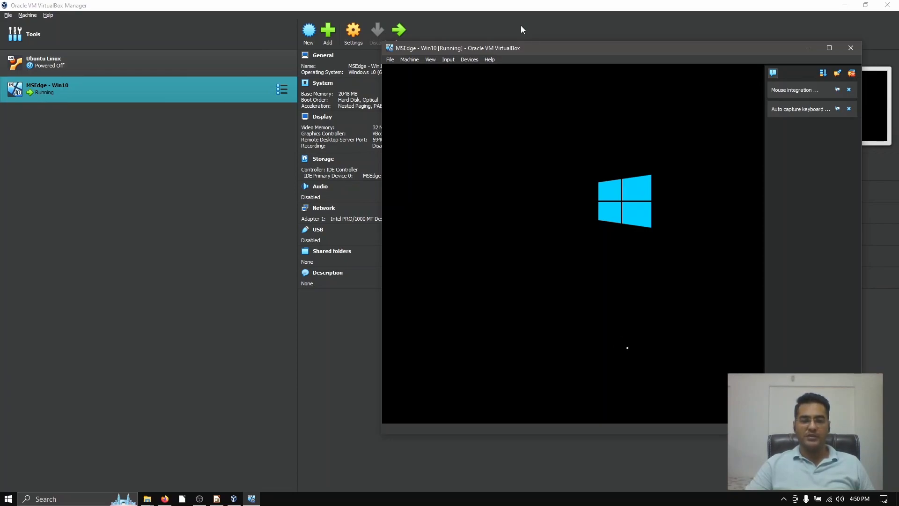
left_click(164, 499)
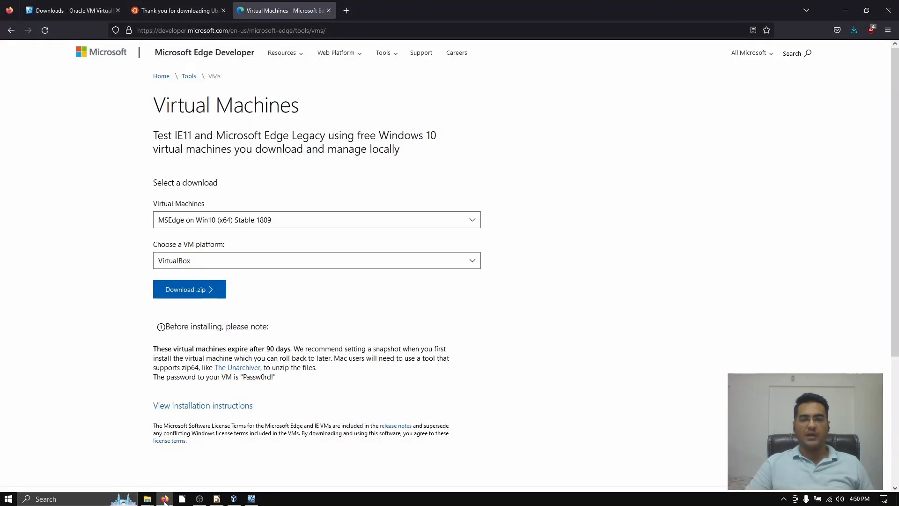
Step: Examine the pre-installation notes on the download page for the virtual machine's login password
scroll(306, 347, "down", 3)
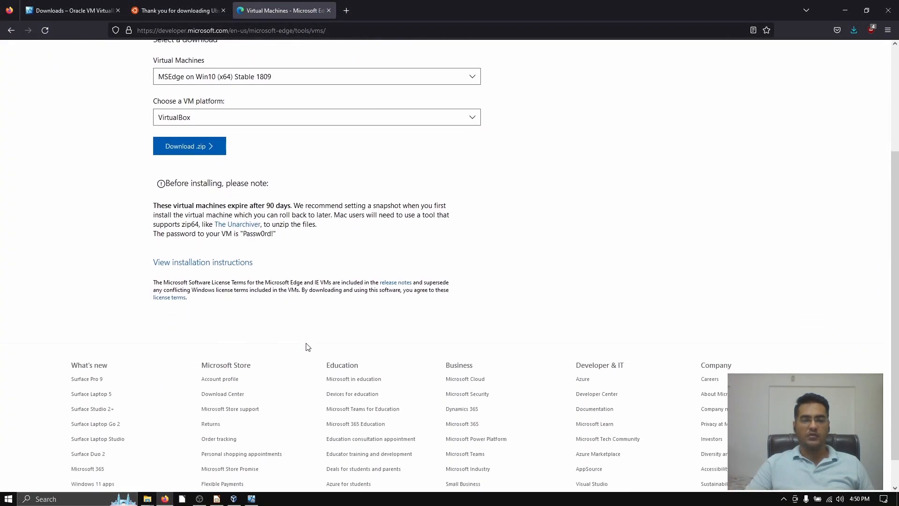
left_click_drag(153, 234, 313, 235)
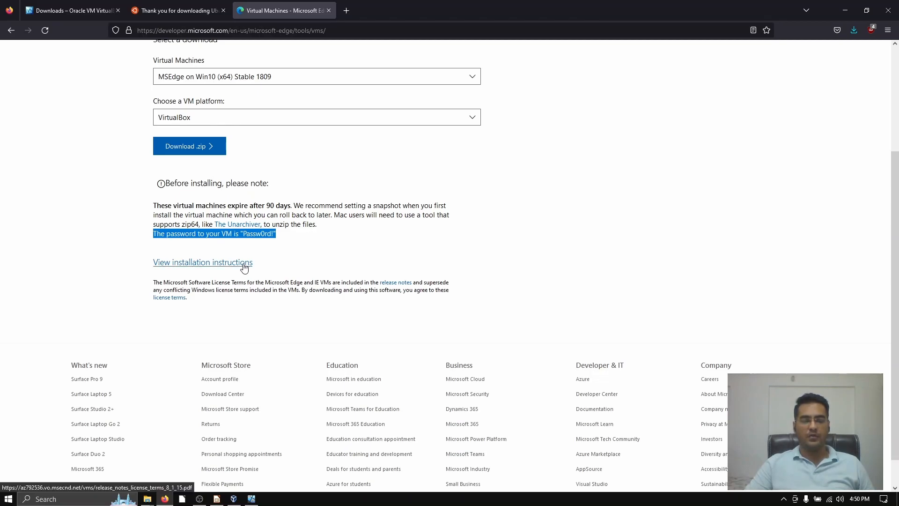
key("ctrl+plus")
key("ctrl+plus")
key("ctrl+plus")
key("ctrl+plus")
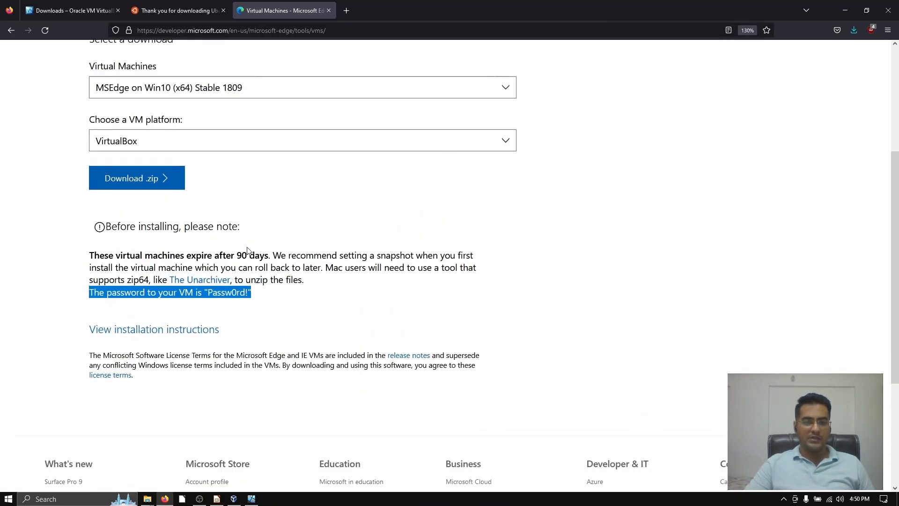
scroll(321, 254, "down", 2)
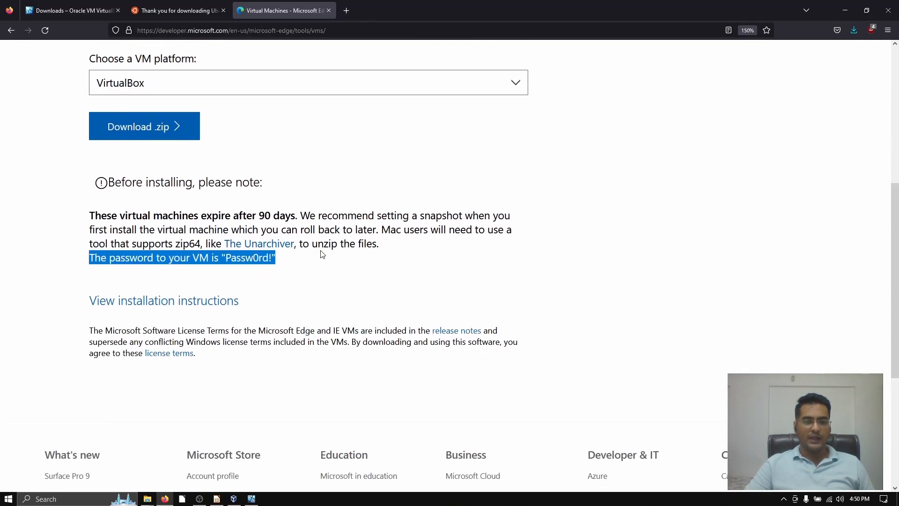
double_click(252, 262)
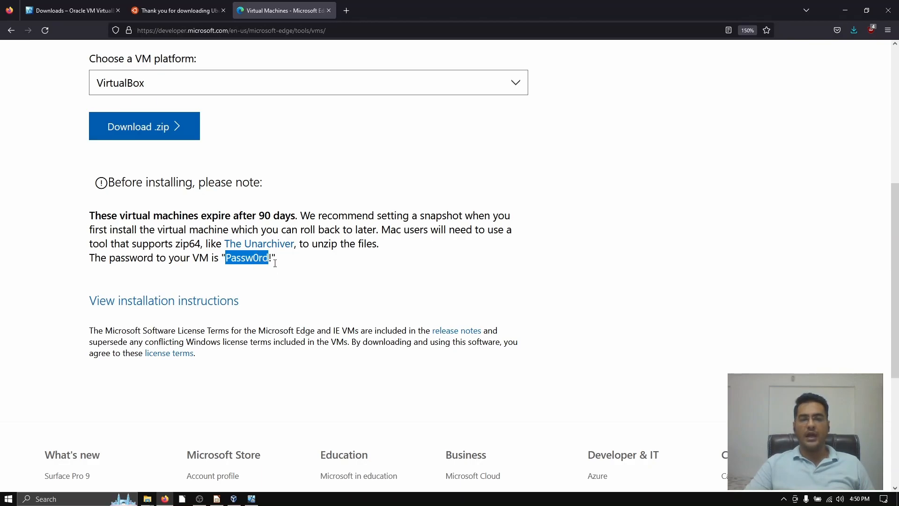
left_click_drag(272, 258, 224, 258)
left_click(377, 265)
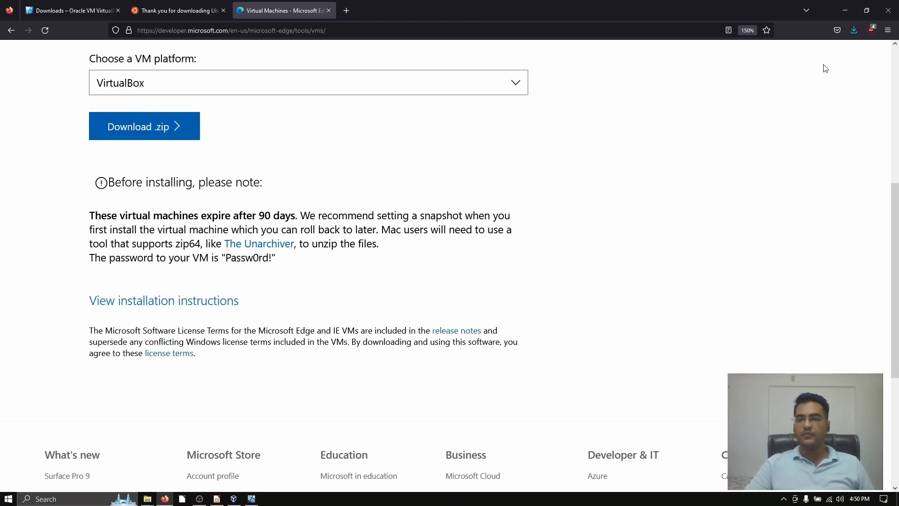
Step: Return to the running MSEdge - Win10 machine in VirtualBox, dismiss all its notifications and move its window nearer the screen's centre
left_click(844, 10)
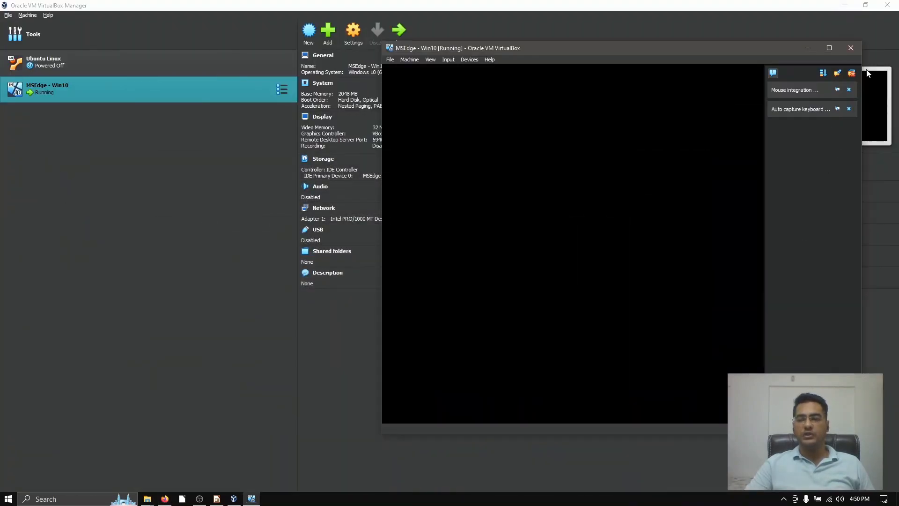
left_click(852, 74)
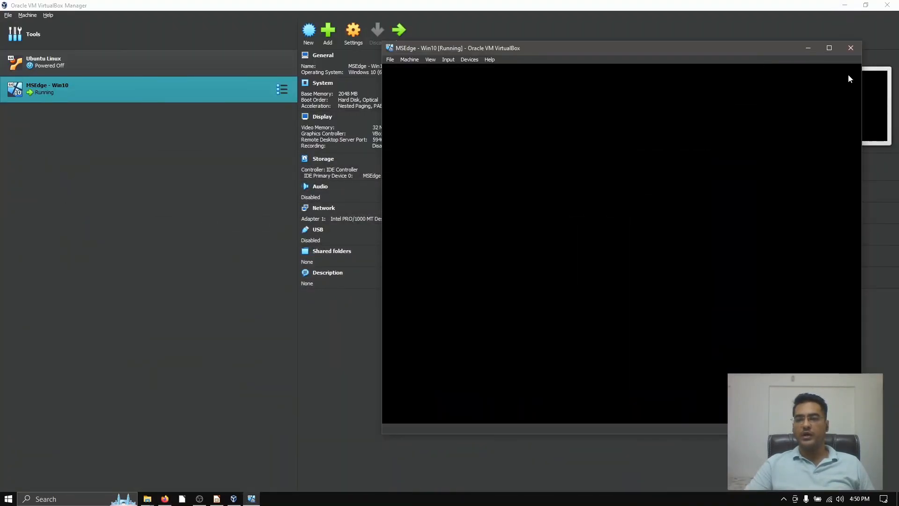
left_click_drag(693, 52, 538, 64)
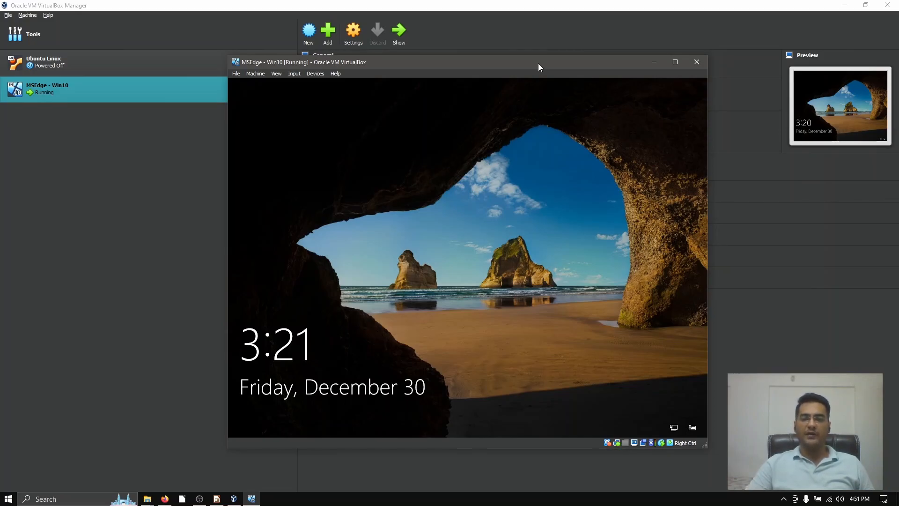
Step: Dismiss the Windows 10 lock screen, sign in by entering the account password and check the guest's Start menu
left_click(502, 388)
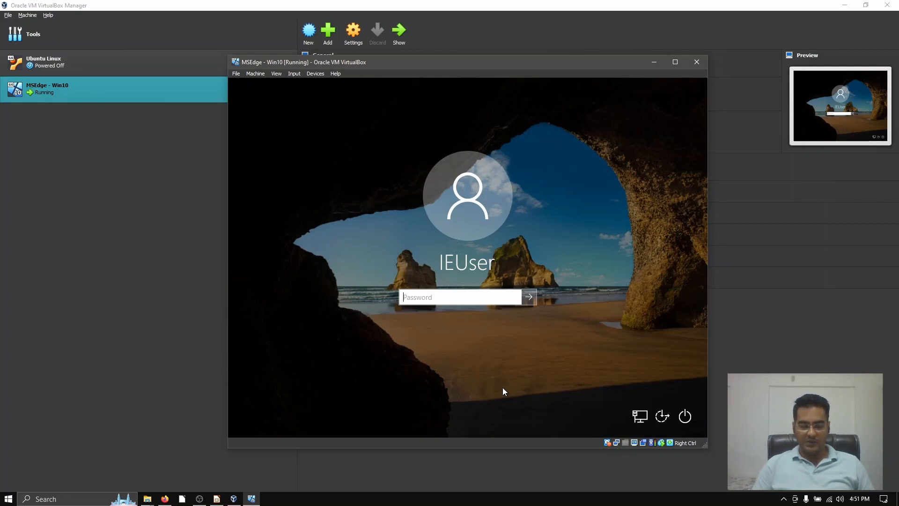
type("Pas")
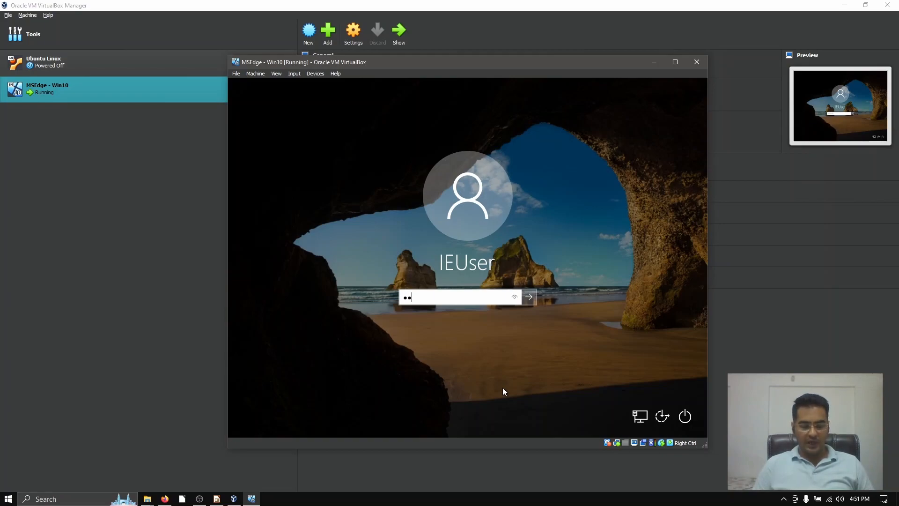
type("sw0rd")
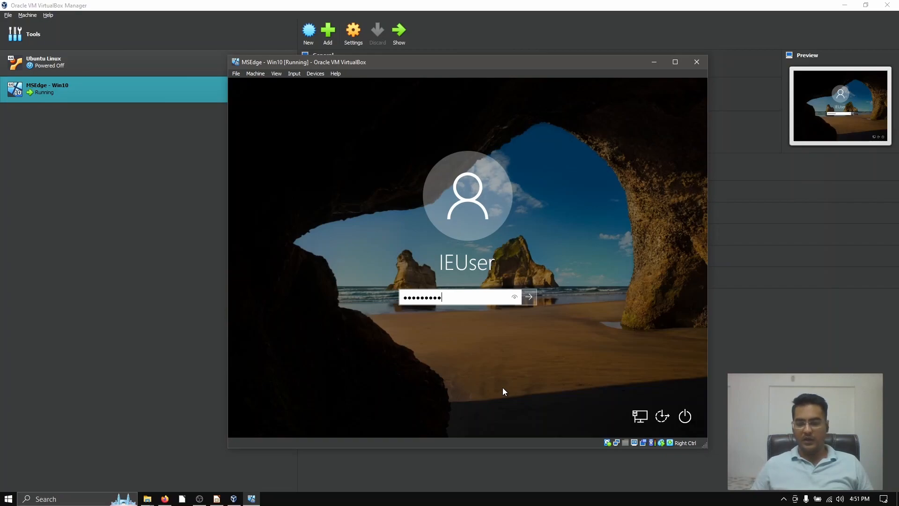
key("Return")
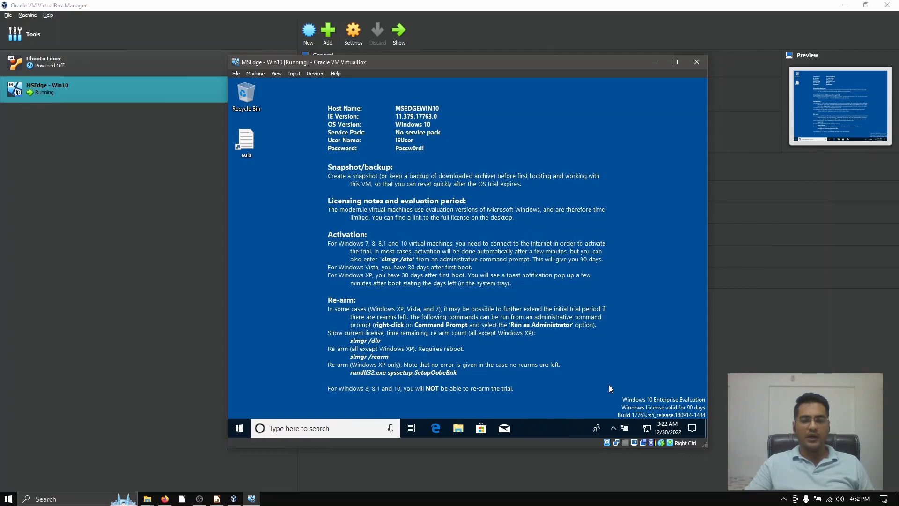
key("super")
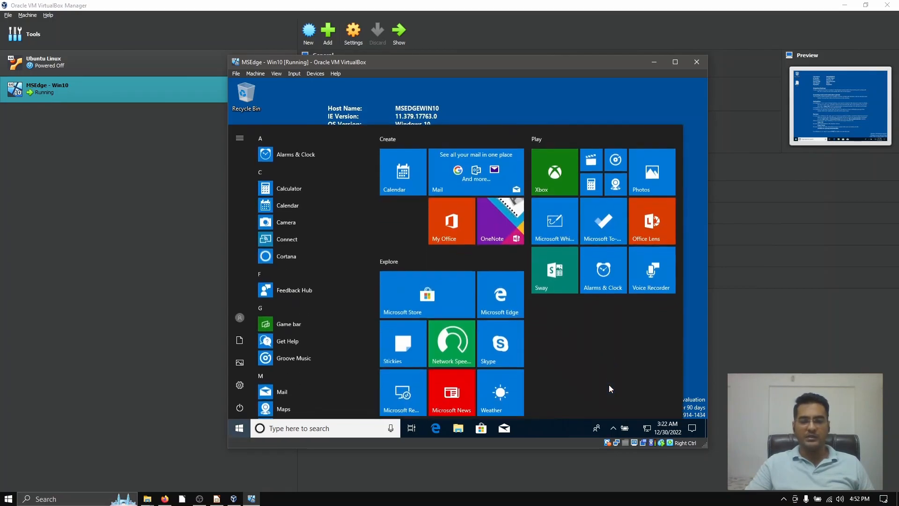
left_click(623, 110)
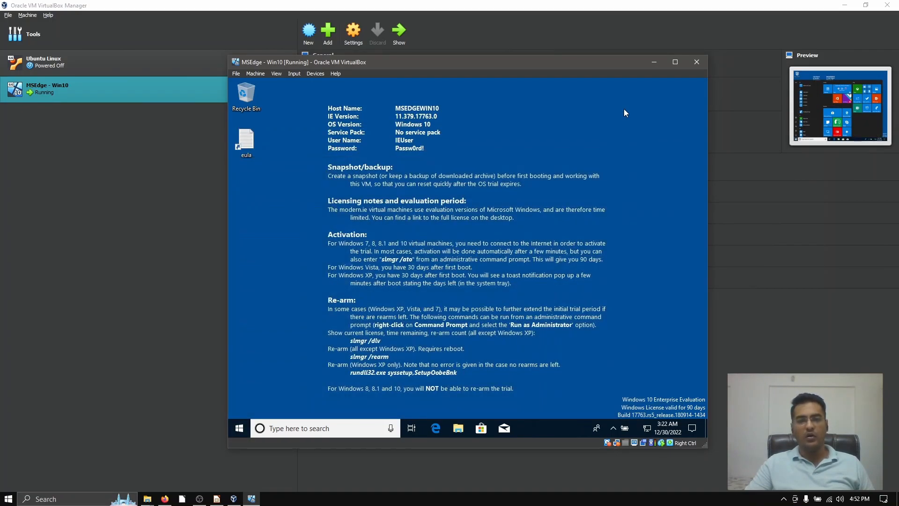